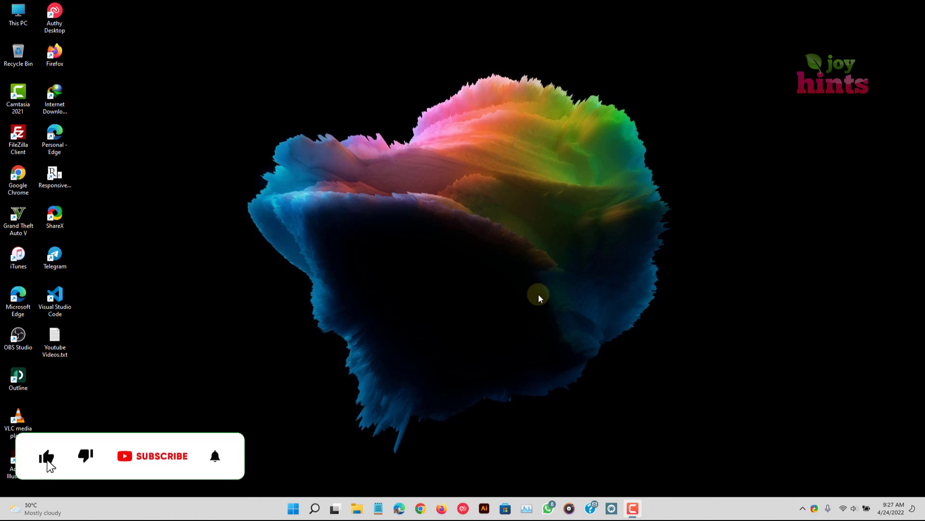
- Search Start for 'rade' and launch AMD Radeon Software, which shows the version-mismatch error
click(293, 508)
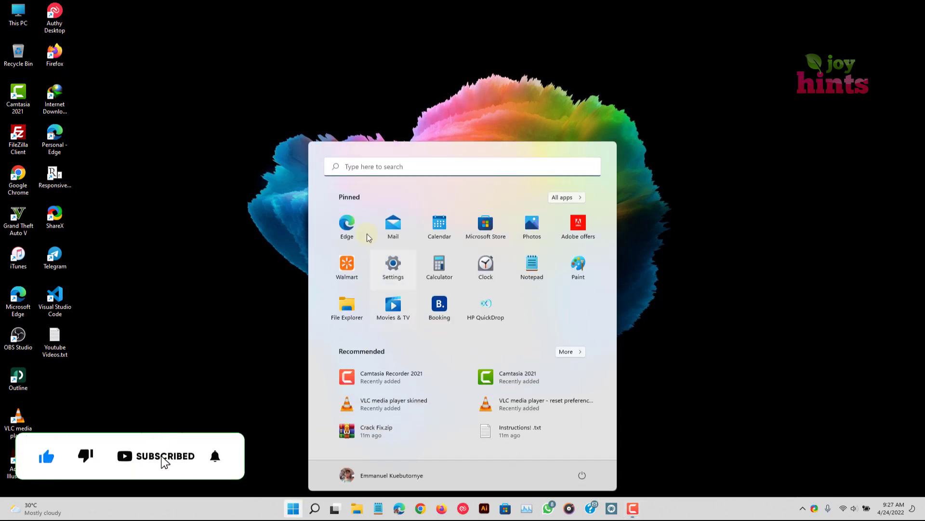
click(365, 168)
text(rad)
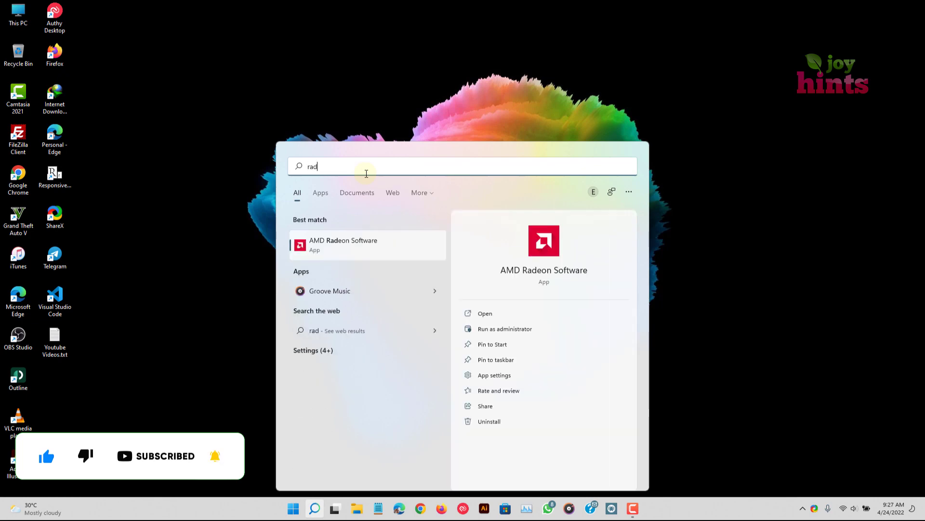
text(e)
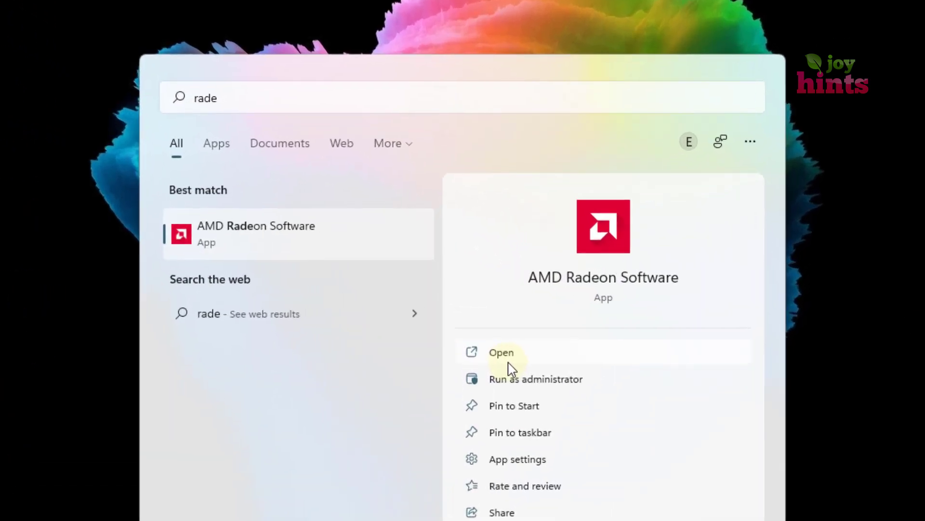
click(489, 319)
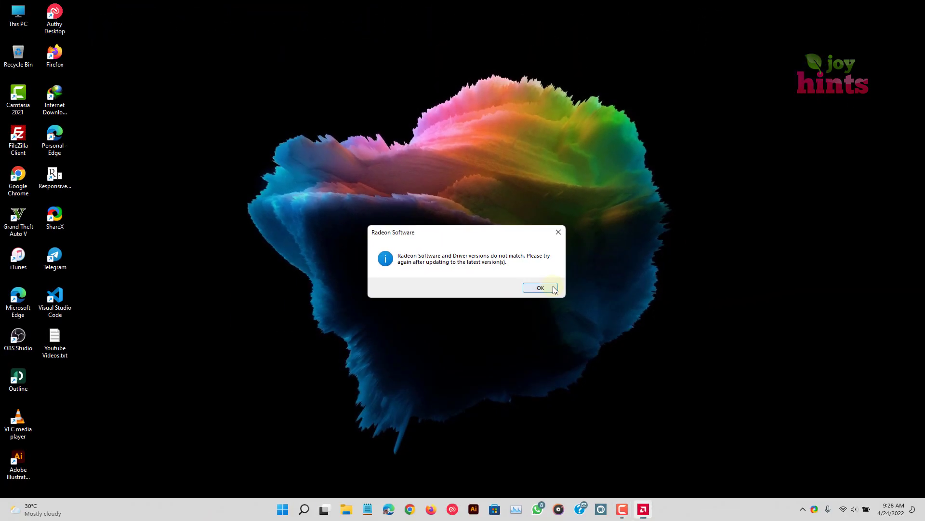
- Dismiss the Radeon error and open Device Manager, via 'device' search then the Win+X menu
click(540, 288)
key(super)
text(device)
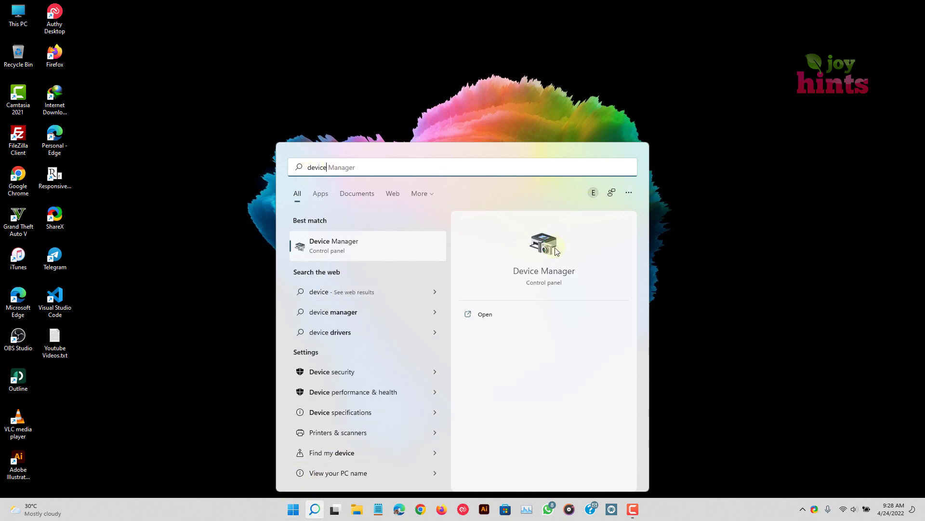
click(480, 313)
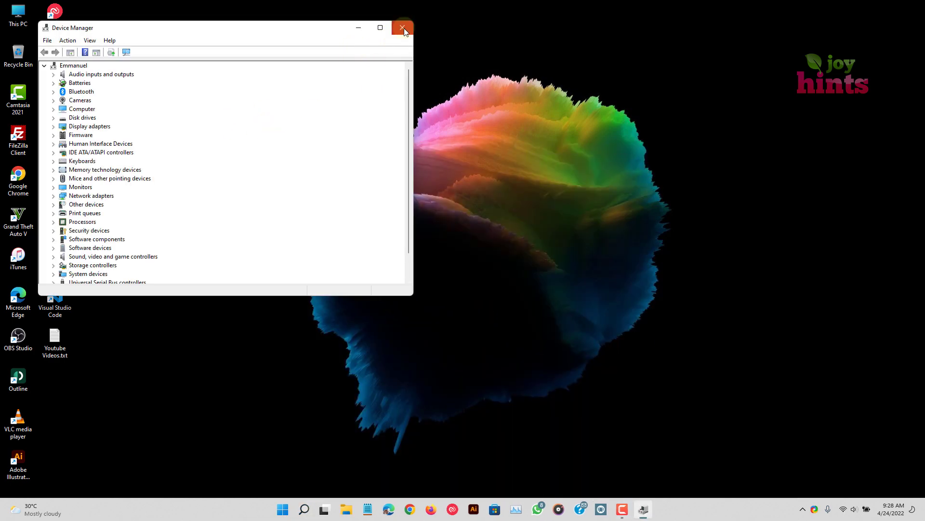
click(403, 28)
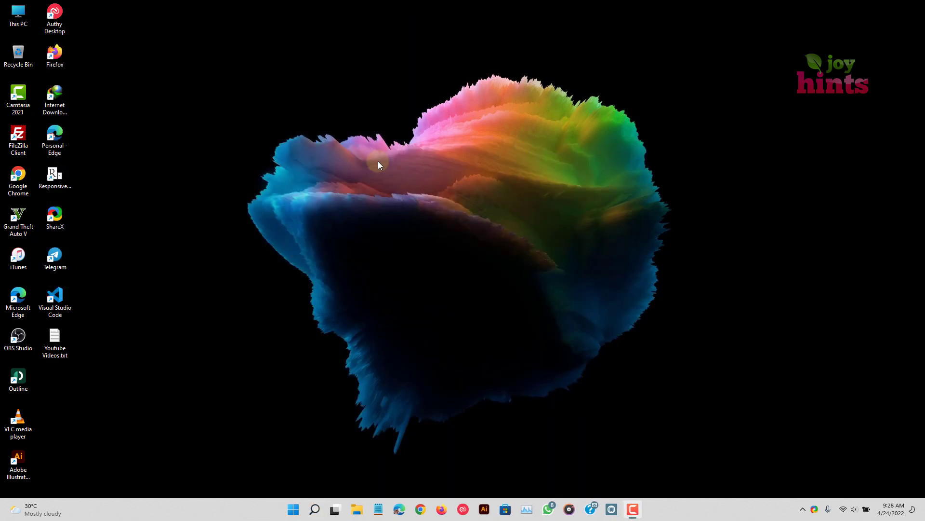
key(super+x)
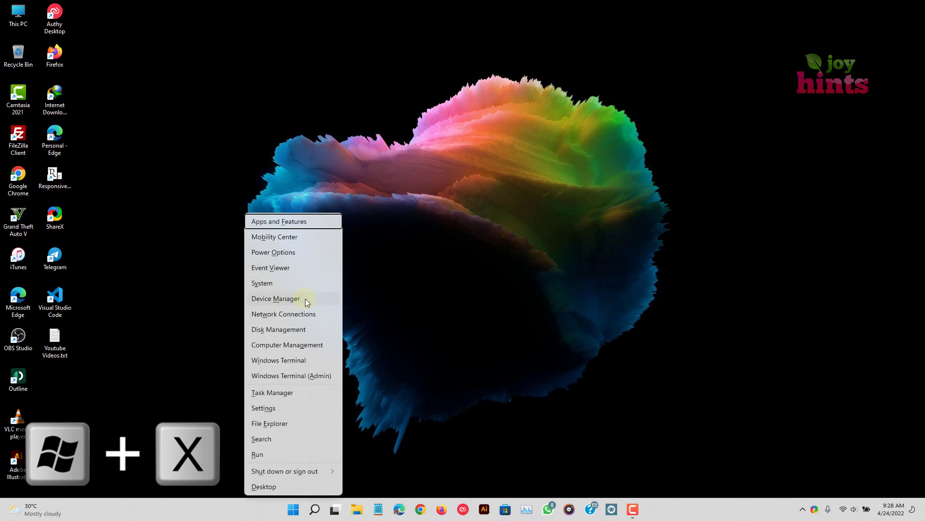
click(334, 299)
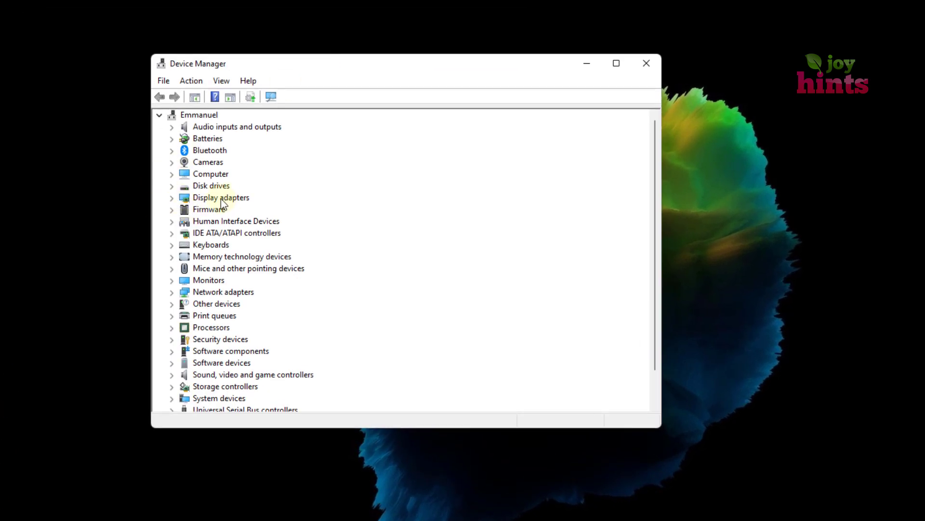
- Open the Driver tab of the AMD Radeon(TM) Graphics adapter's properties under Display adapters
click(171, 198)
click(276, 211)
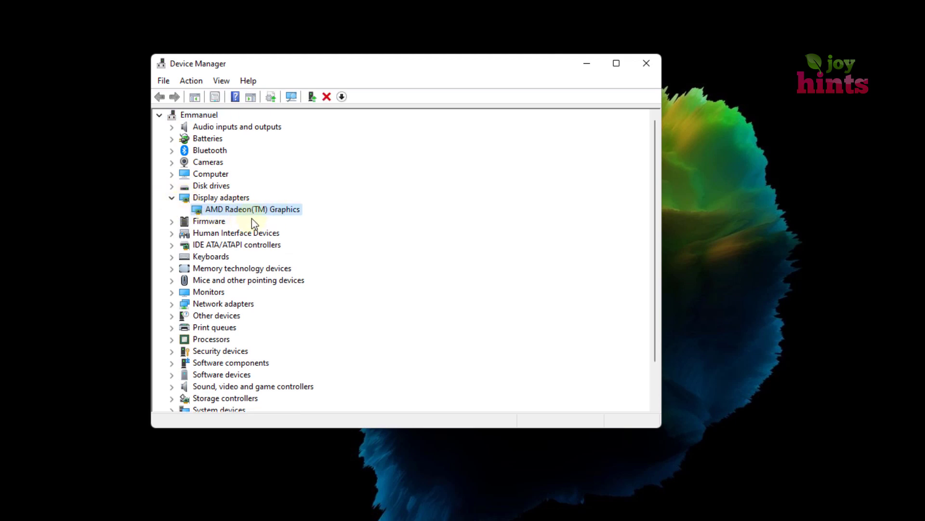
right_click(237, 214)
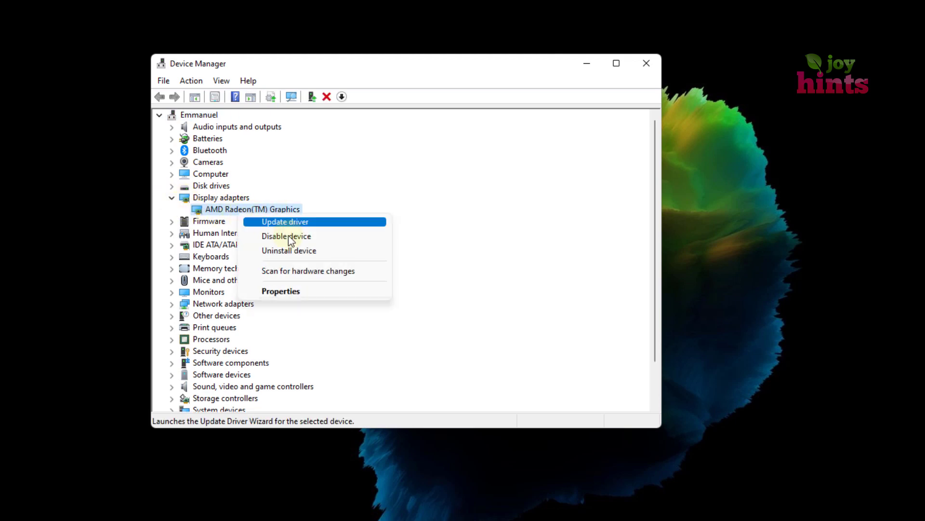
click(288, 293)
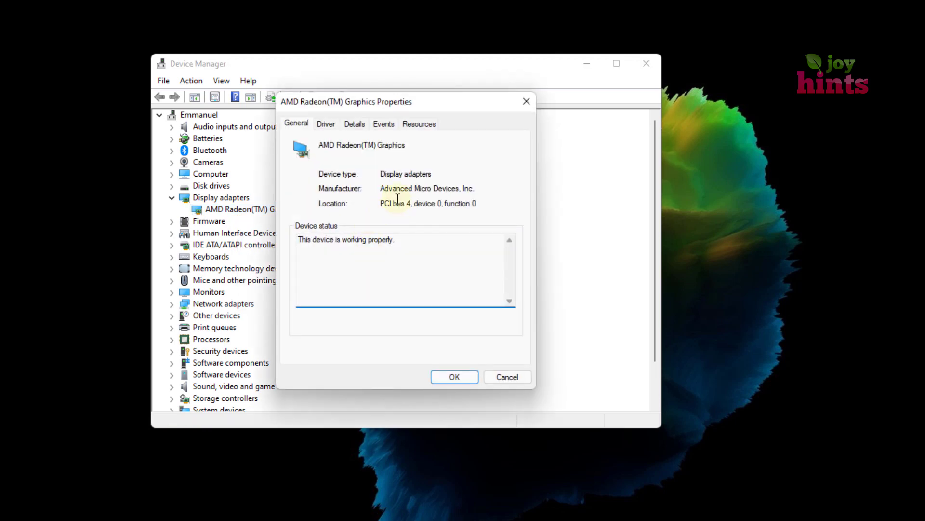
click(327, 125)
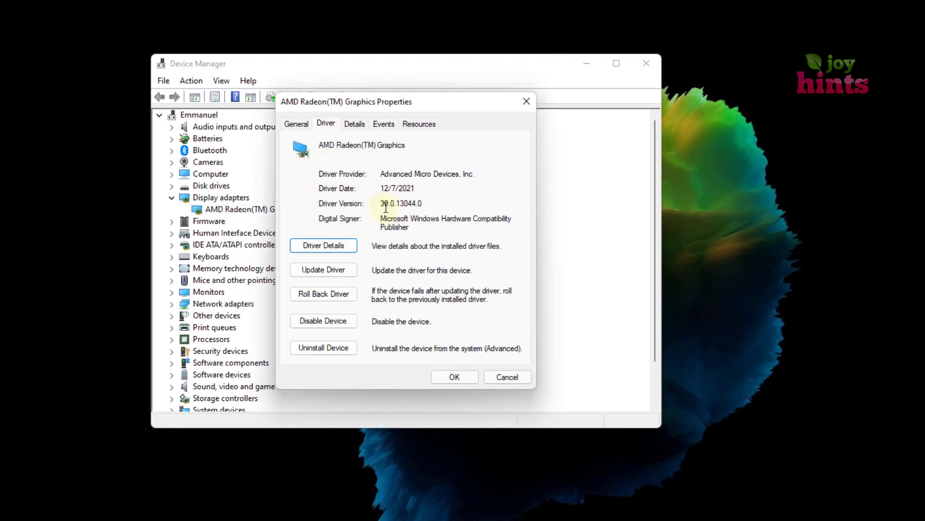
- Highlight the installed driver version 30.0.13044.0 and its date 12/7/2021
drag(381, 203, 432, 209)
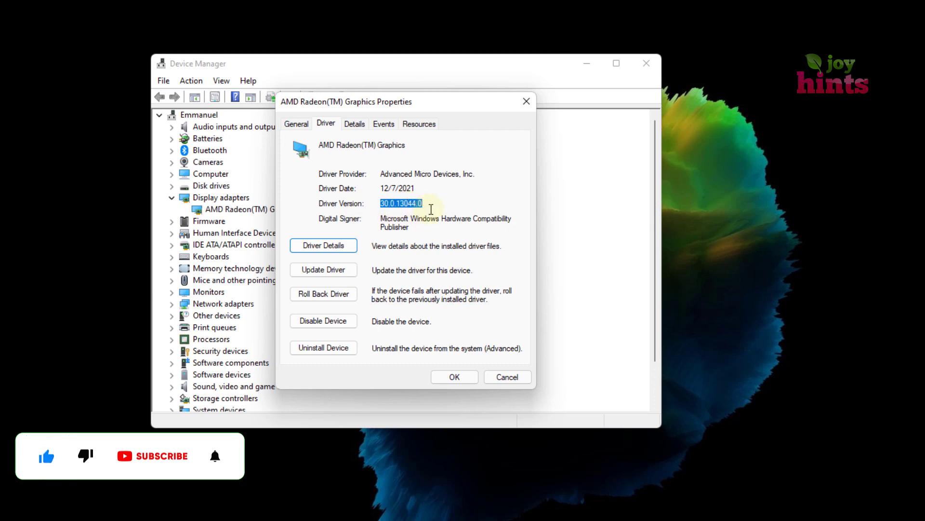
click(431, 209)
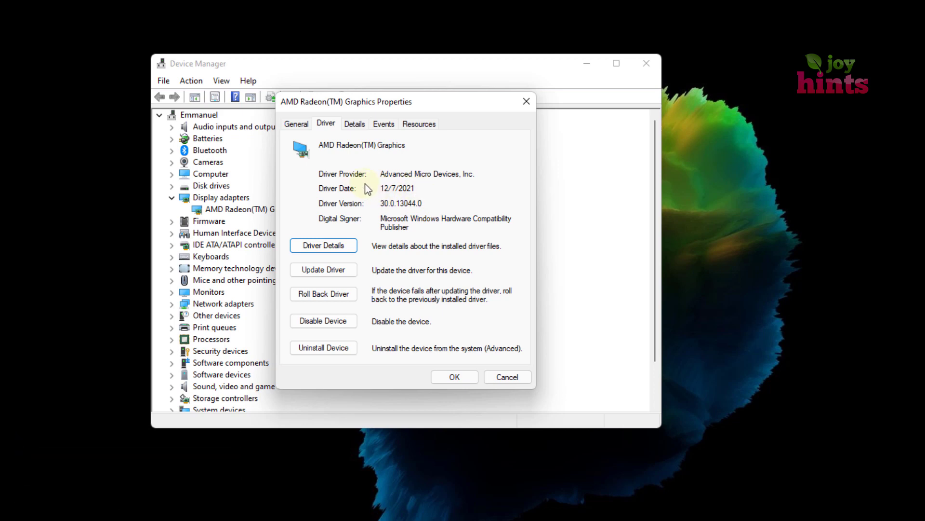
drag(383, 188, 423, 190)
drag(382, 203, 388, 202)
click(386, 188)
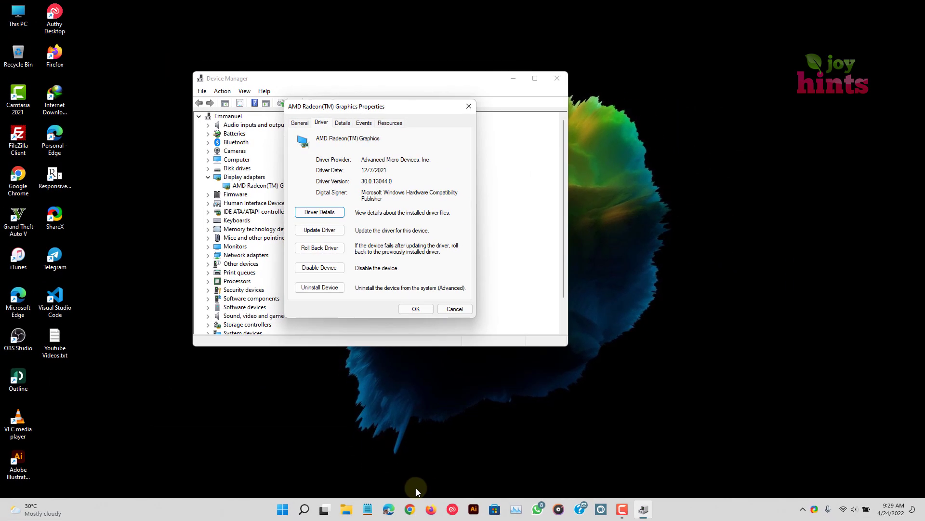
- On the maximized HP Support page in Firefox, expand All drivers and Driver-Graphics to find the AMD driver
click(431, 509)
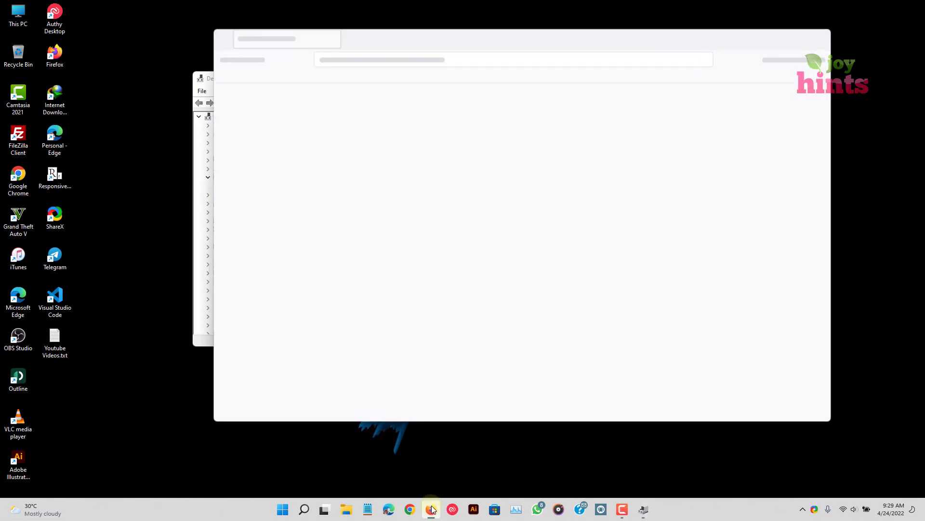
click(798, 38)
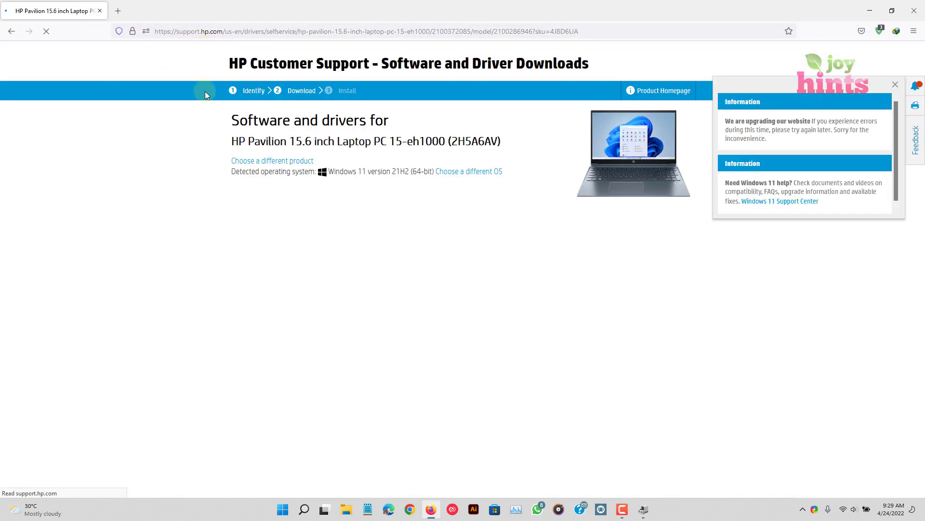
scroll(328, 298, down, 4)
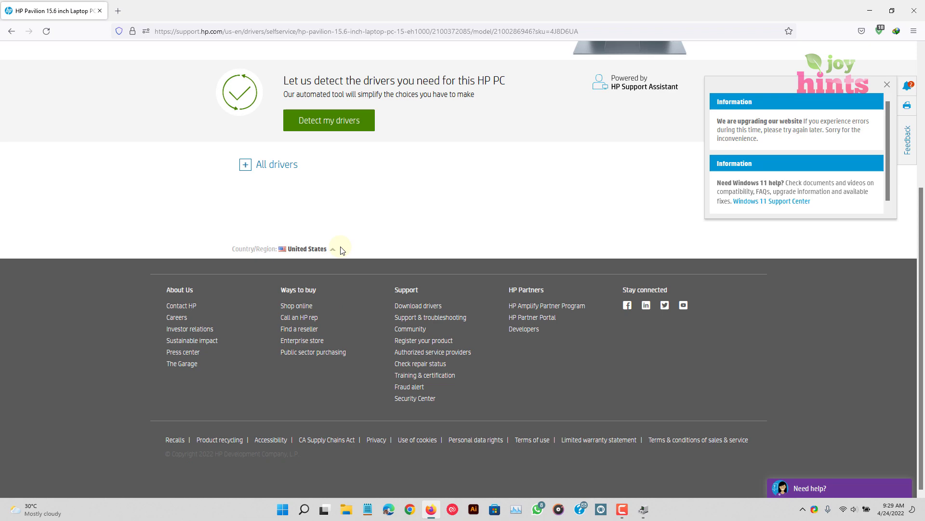
scroll(344, 250, up, 3)
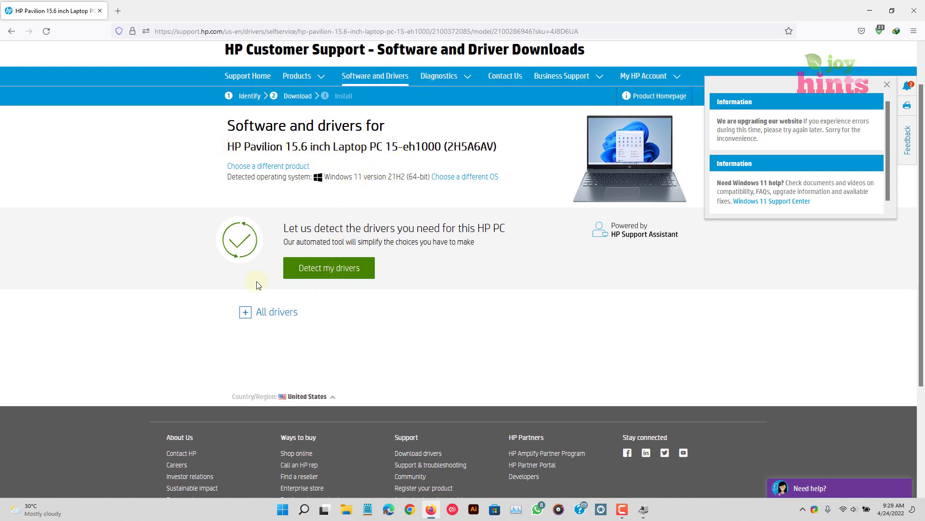
click(279, 314)
scroll(201, 288, down, 2)
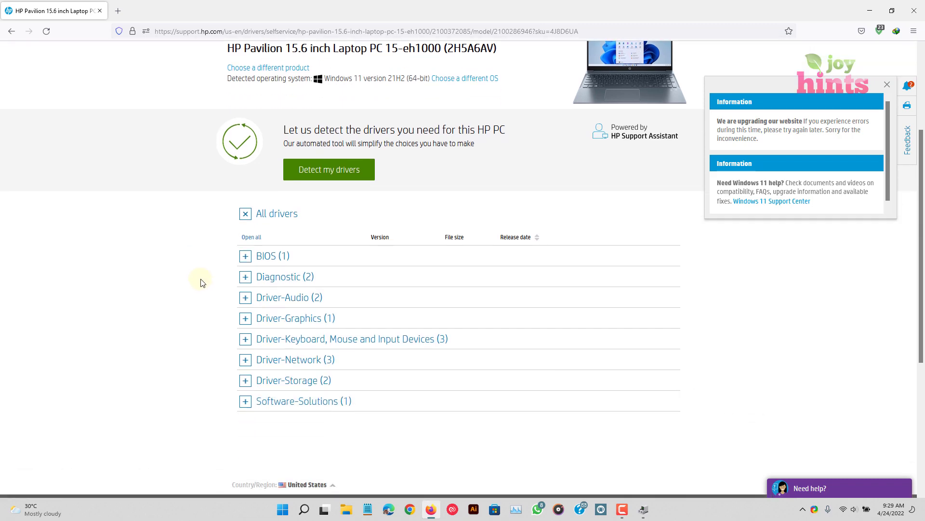
click(236, 313)
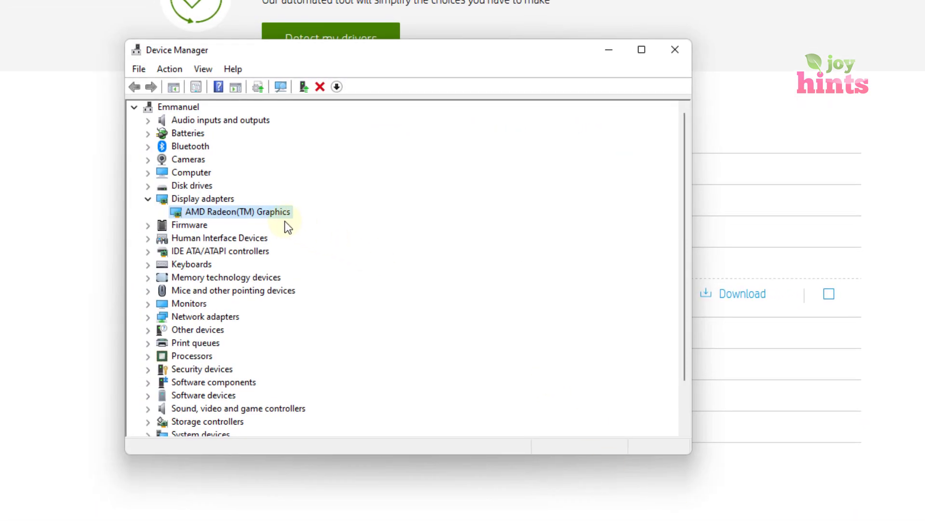
right_click(271, 214)
click(321, 298)
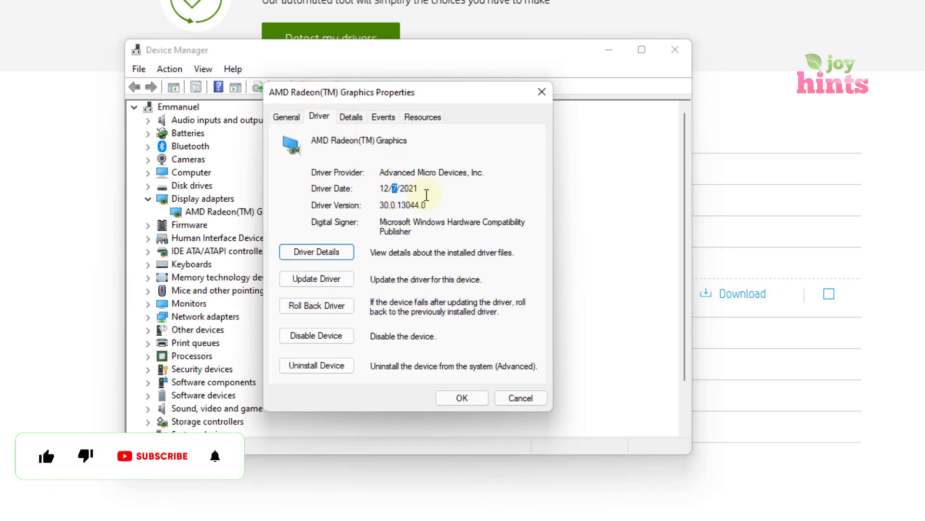
drag(398, 191, 384, 192)
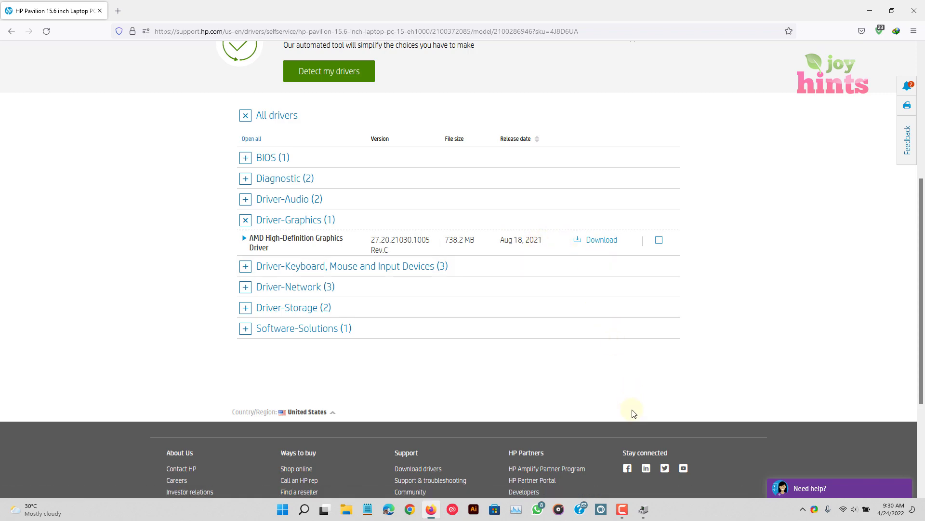
click(644, 511)
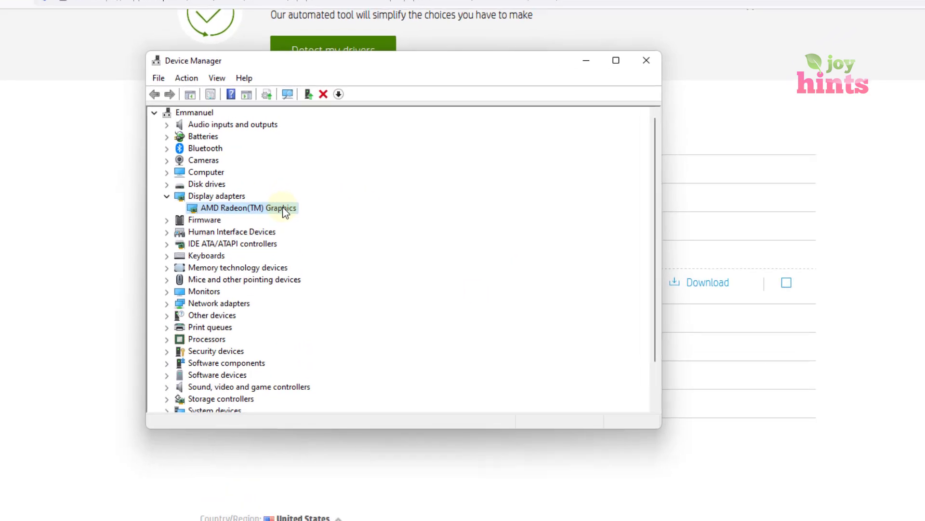
- Start the Radeon adapter's driver update and list the drivers available on the computer
right_click(292, 186)
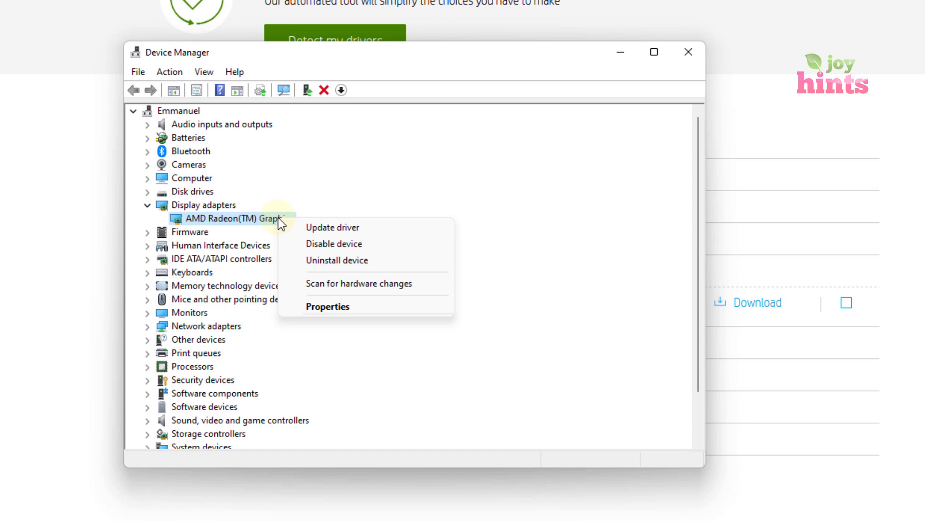
click(333, 229)
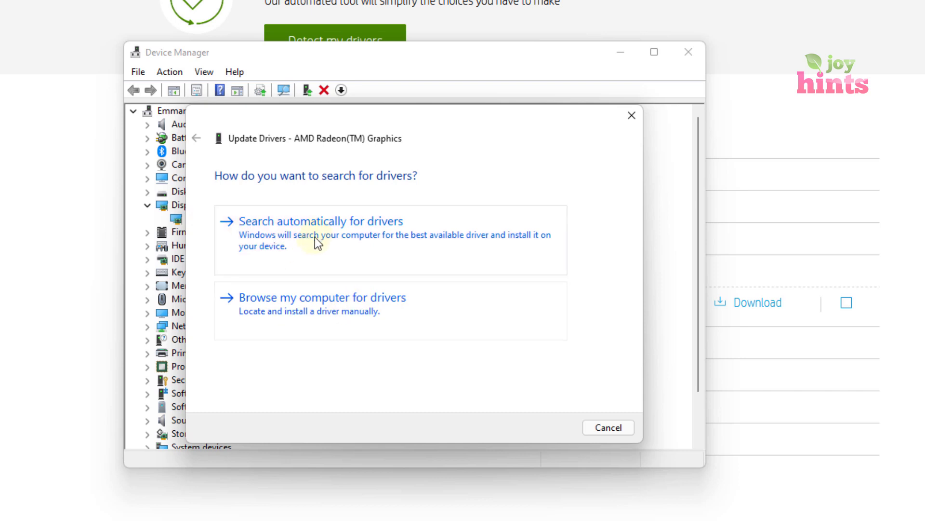
click(279, 301)
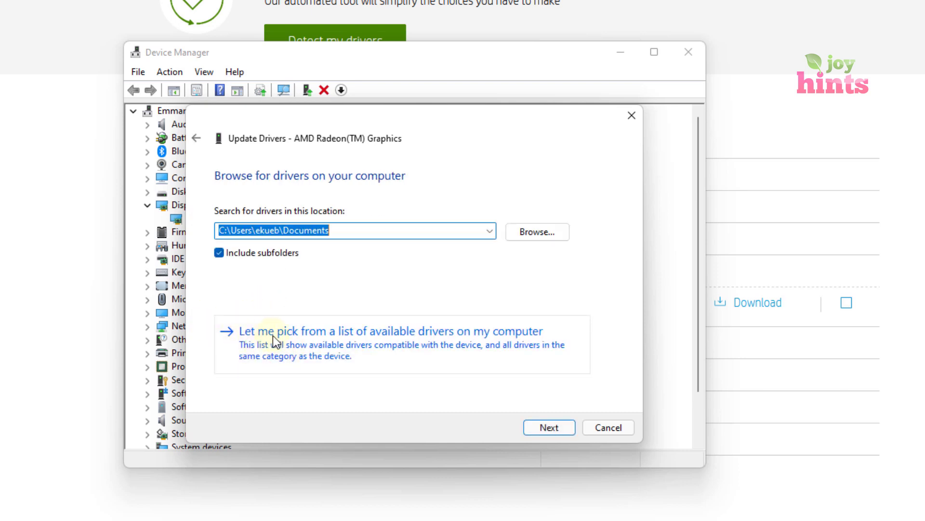
click(484, 345)
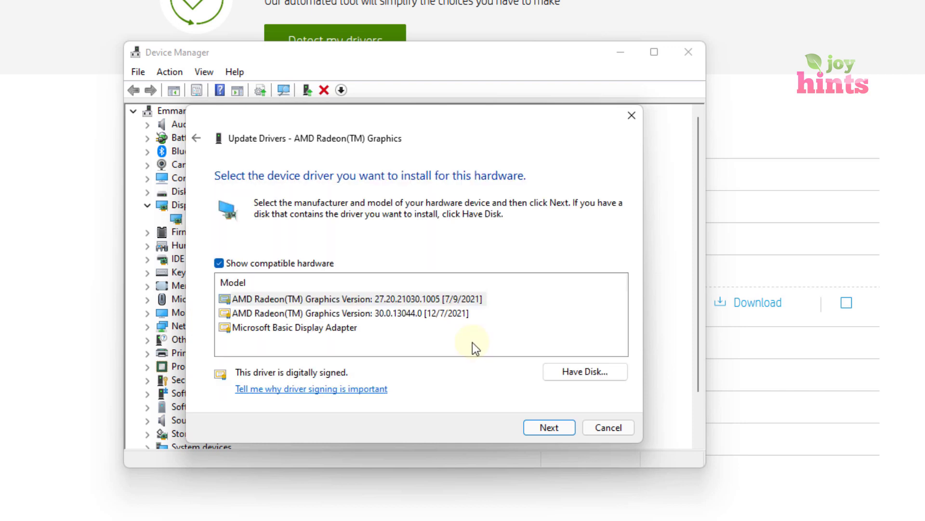
- Select driver version 27.20.21030.1005 and install it
click(314, 303)
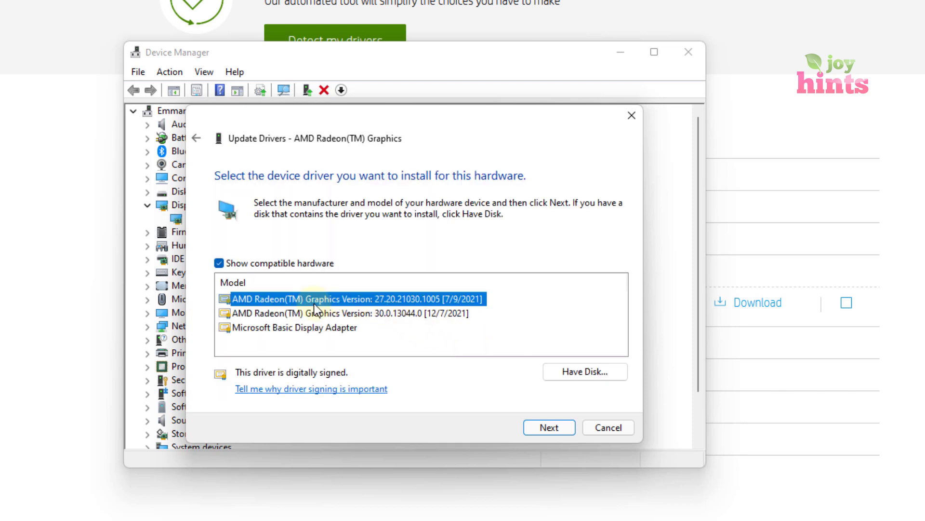
click(379, 313)
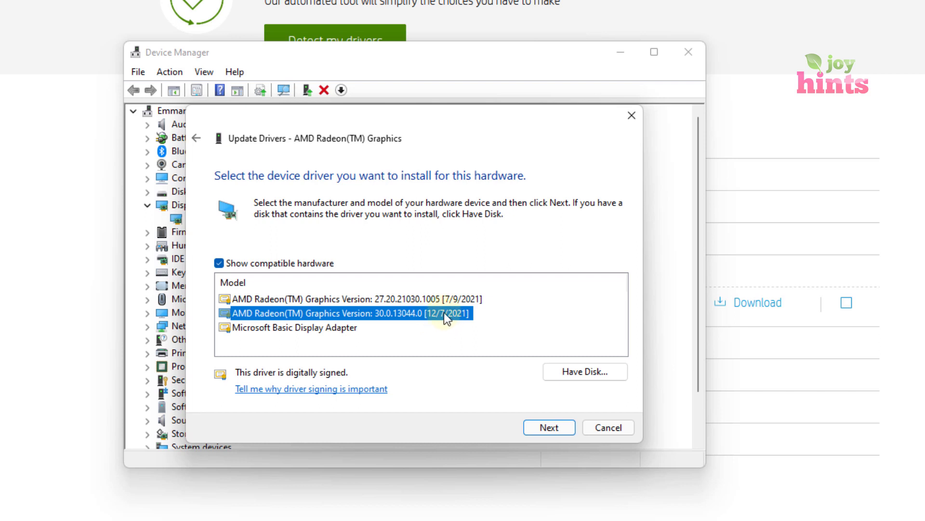
click(457, 300)
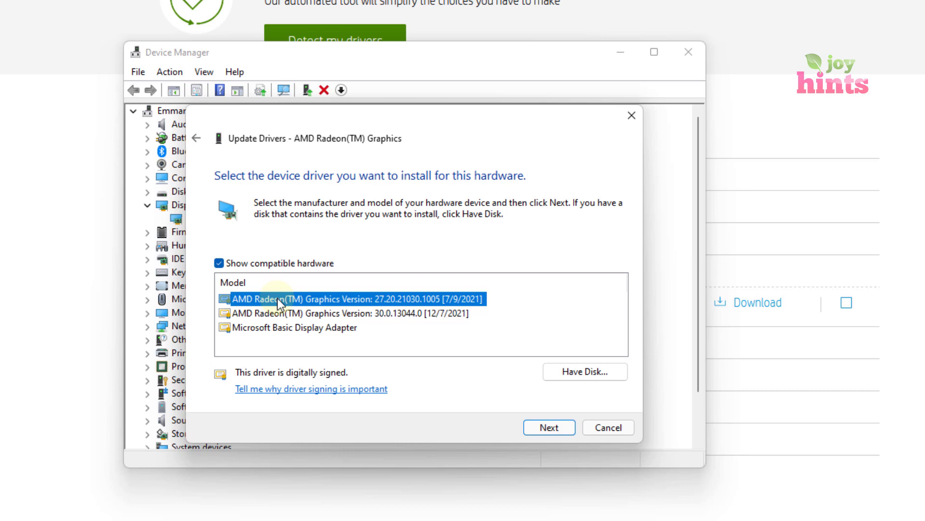
click(540, 426)
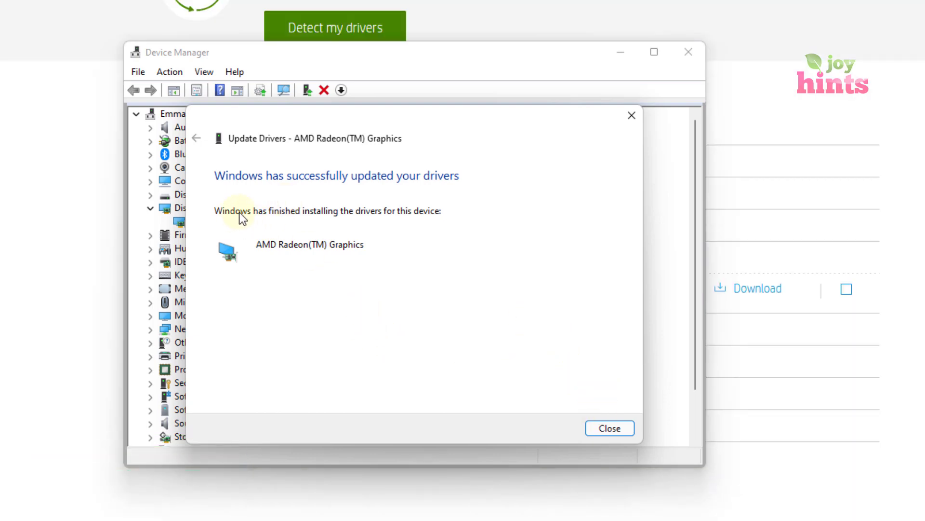
- Close the update wizard, the Radeon properties dialog and Device Manager, then show the desktop
click(615, 426)
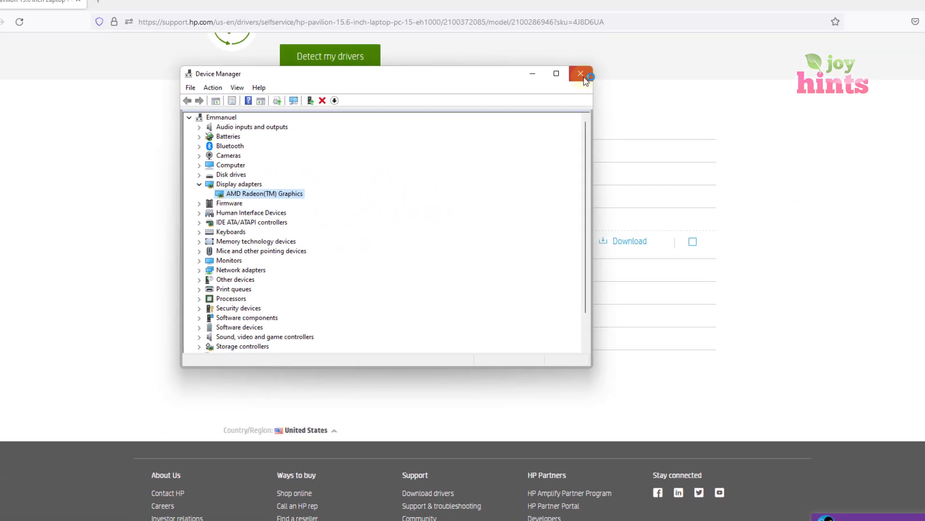
click(688, 51)
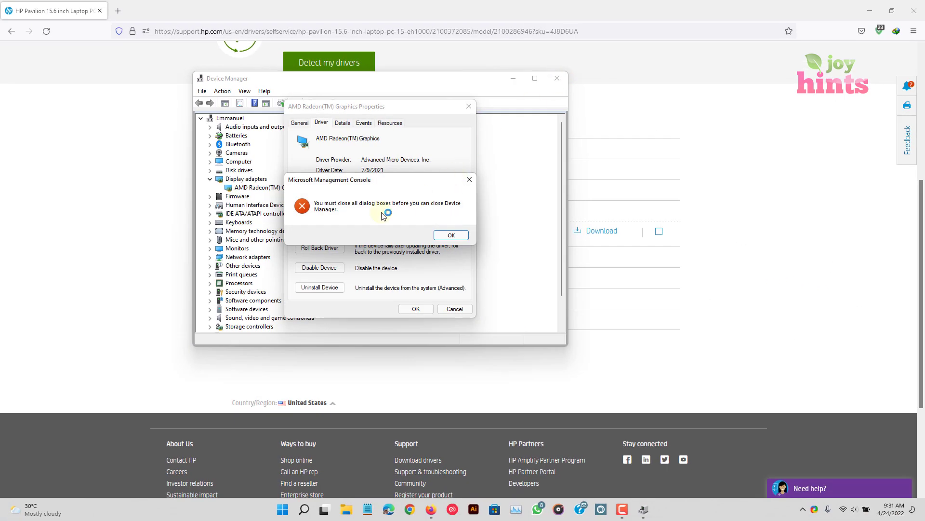
click(447, 235)
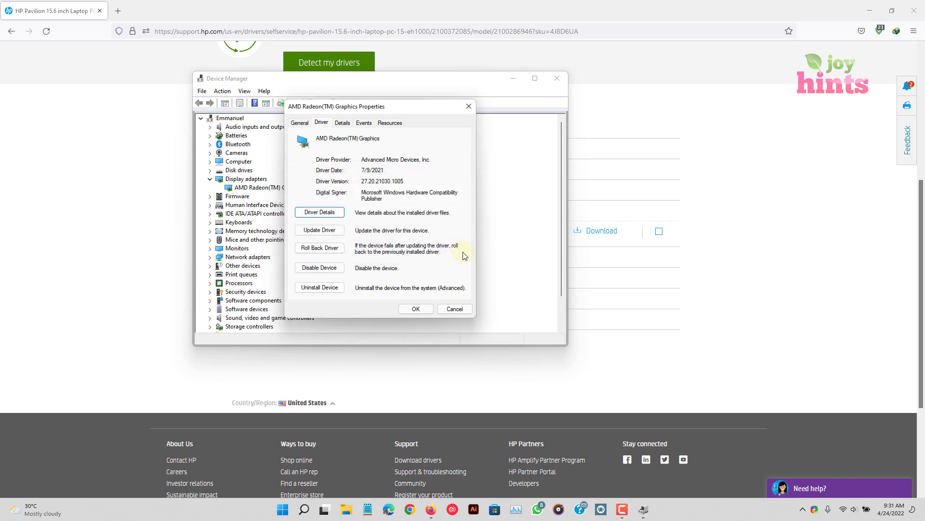
click(453, 310)
click(557, 78)
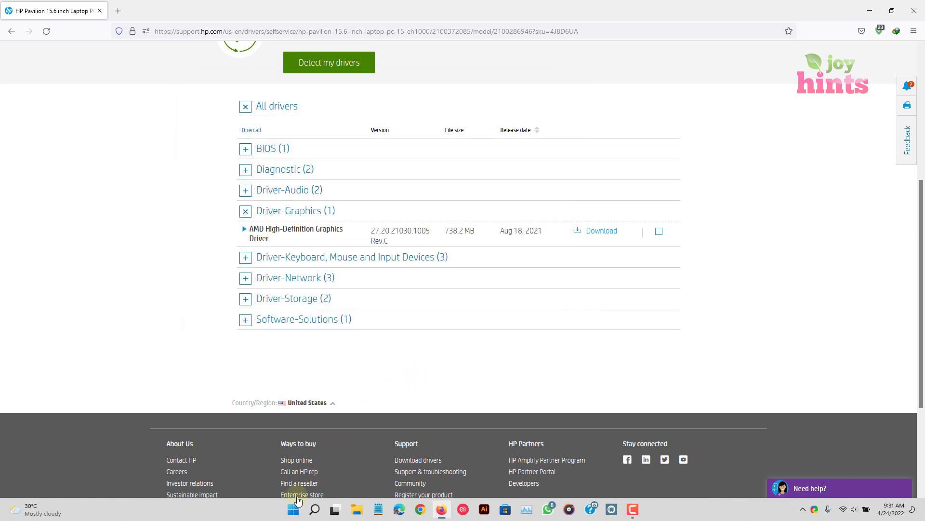
click(294, 511)
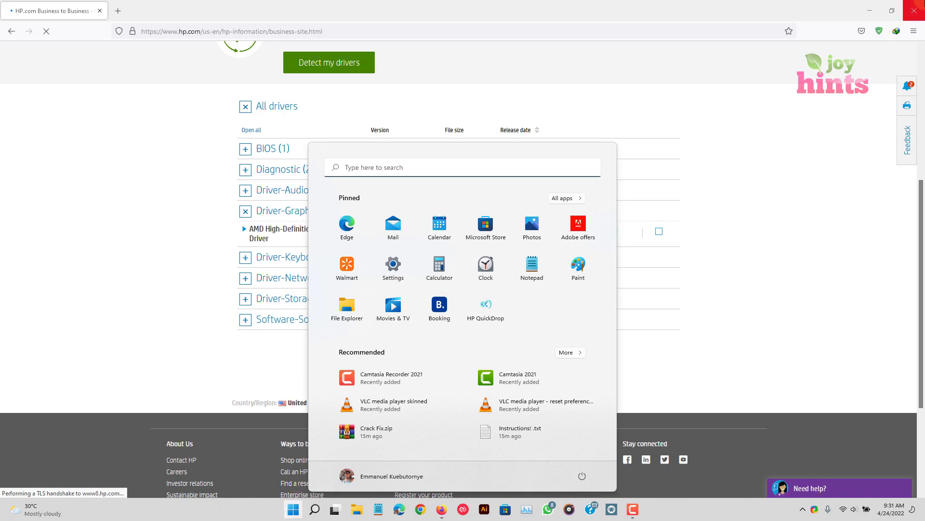
key(super+d)
- Launch AMD Radeon Software from a 'rade' search, open its System page and maximize the window
click(289, 513)
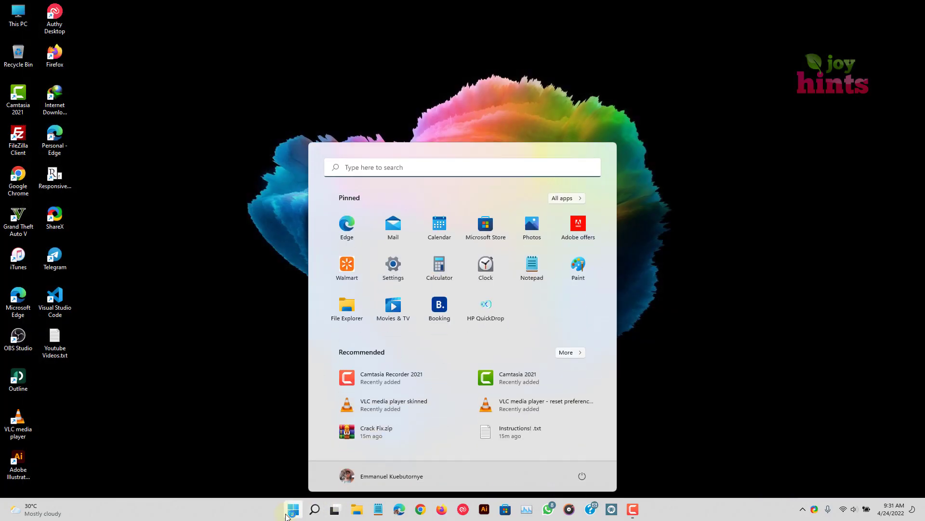
text(rade)
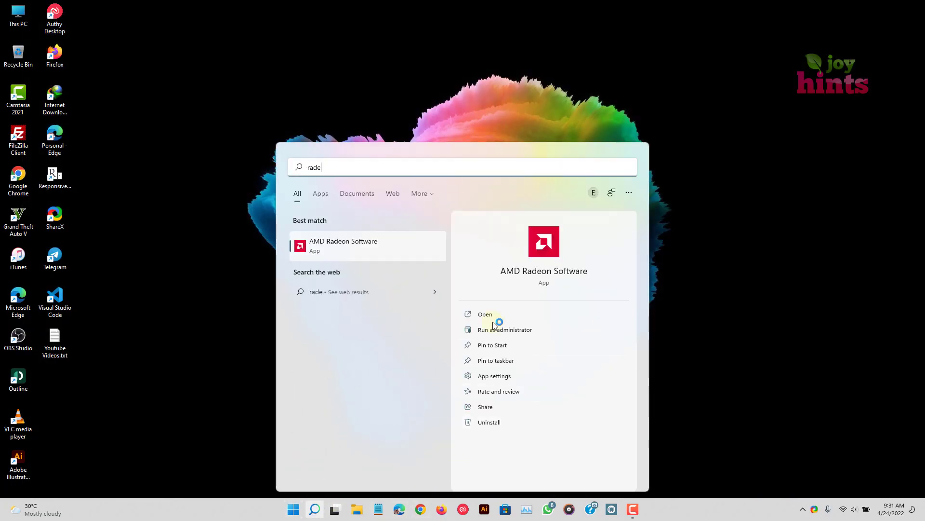
click(492, 319)
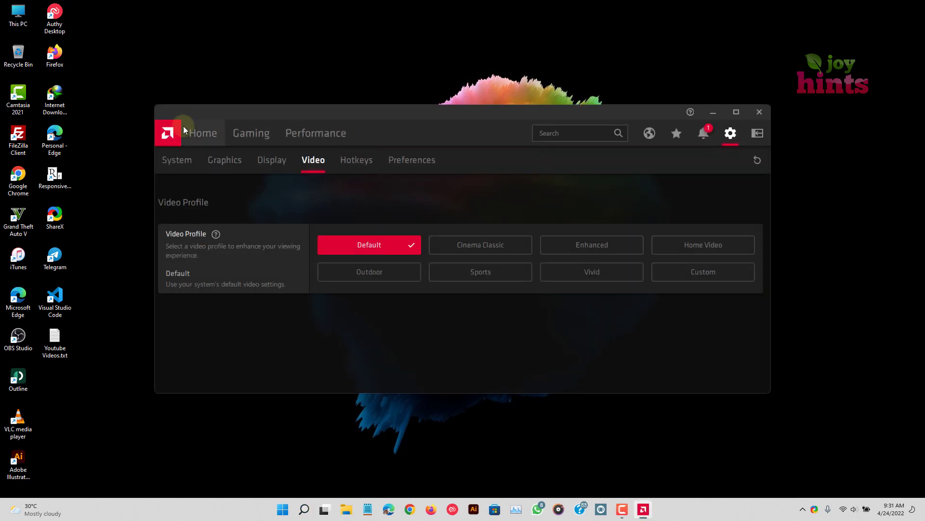
click(177, 160)
scroll(439, 282, down, 1)
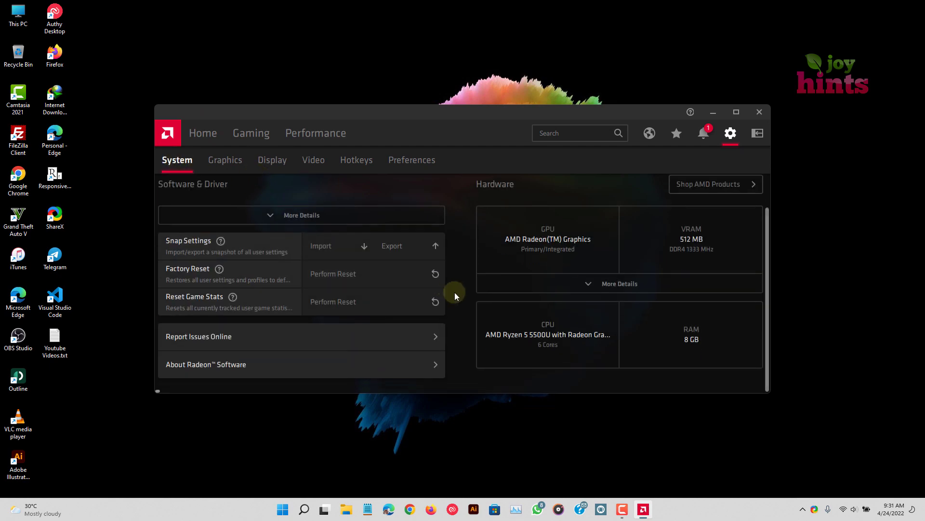
scroll(482, 270, up, 1)
click(737, 112)
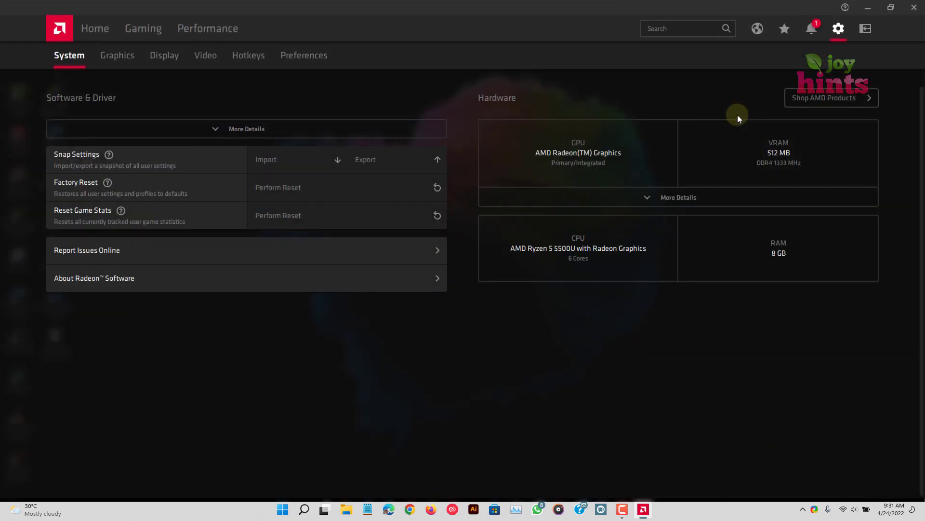